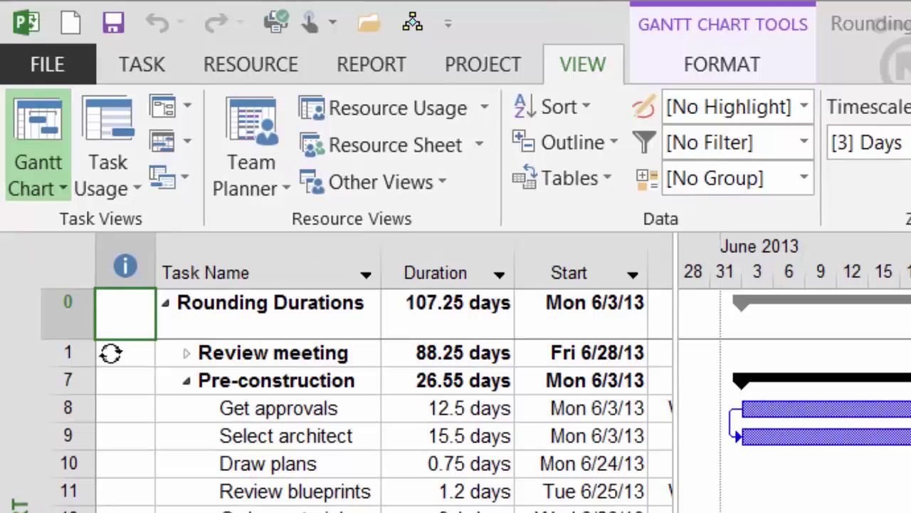
Rename the Text1 custom task field to 'Rounded Duration' and bring up its empty formula editor
{"action": "left_click", "coordinate": [716, 74]}
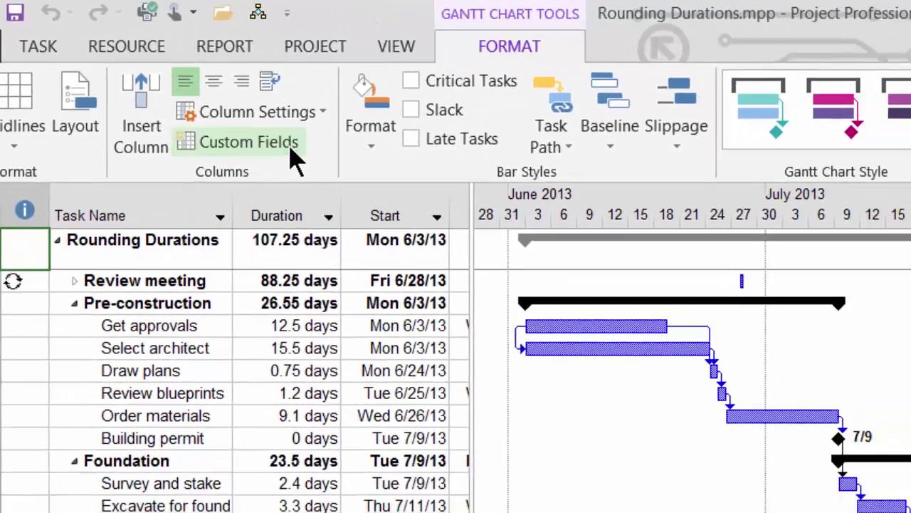
{"action": "left_click", "coordinate": [454, 187]}
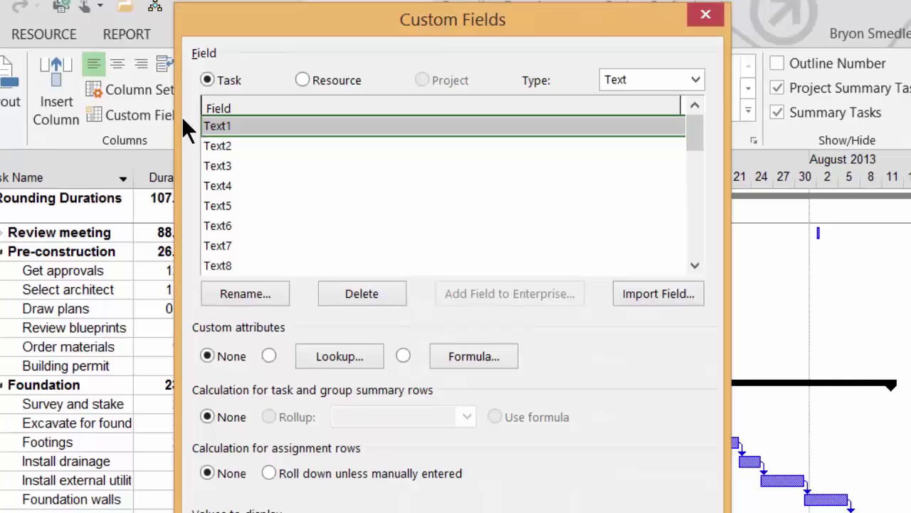
{"action": "left_click", "coordinate": [254, 293]}
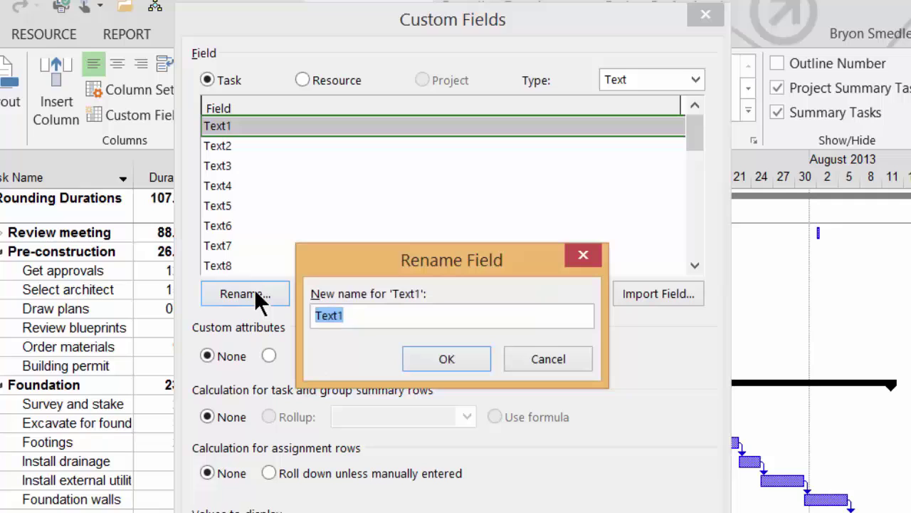
{"action": "type", "text": "Rounded Duration"}
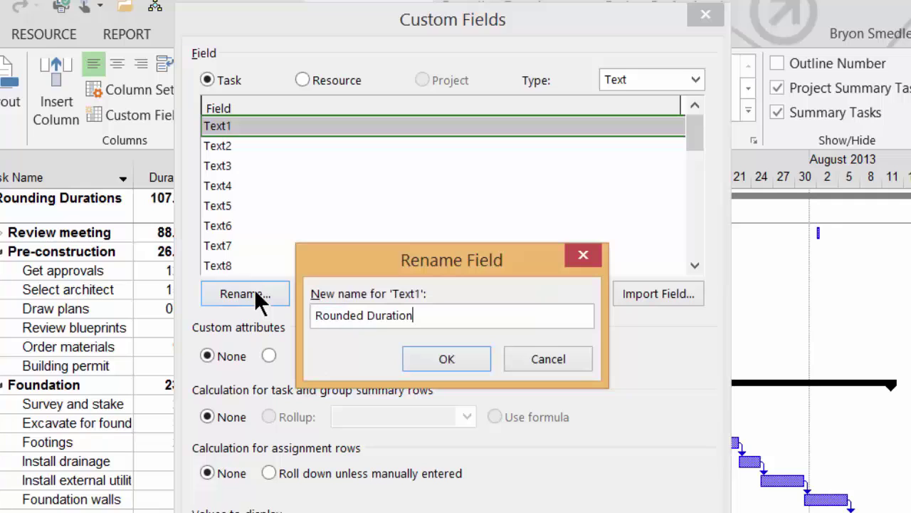
{"action": "left_click", "coordinate": [445, 355]}
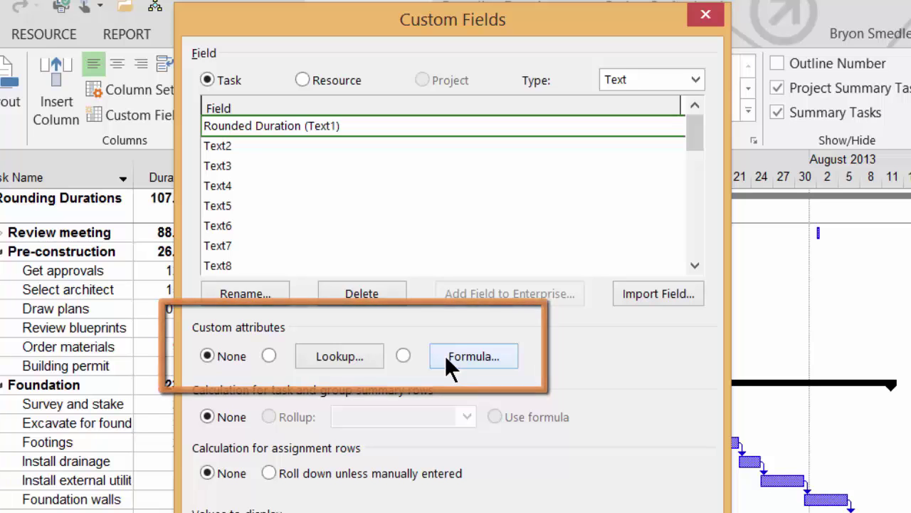
{"action": "left_click", "coordinate": [444, 355]}
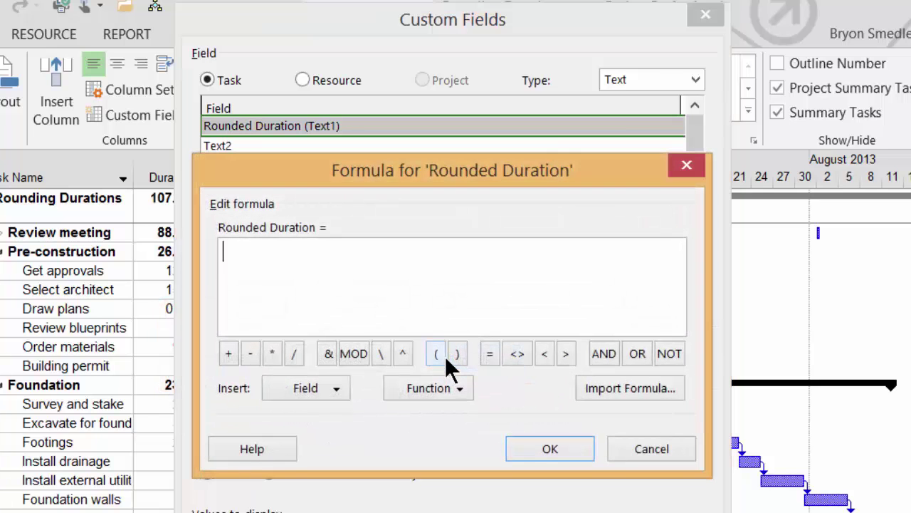
Give Rounded Duration the formula Round([Duration]/[Minutes Per Day]) & " days" and close Custom Fields
{"action": "type", "text": "Round([Duration]/[Minutes Per Day]) & \" days\""}
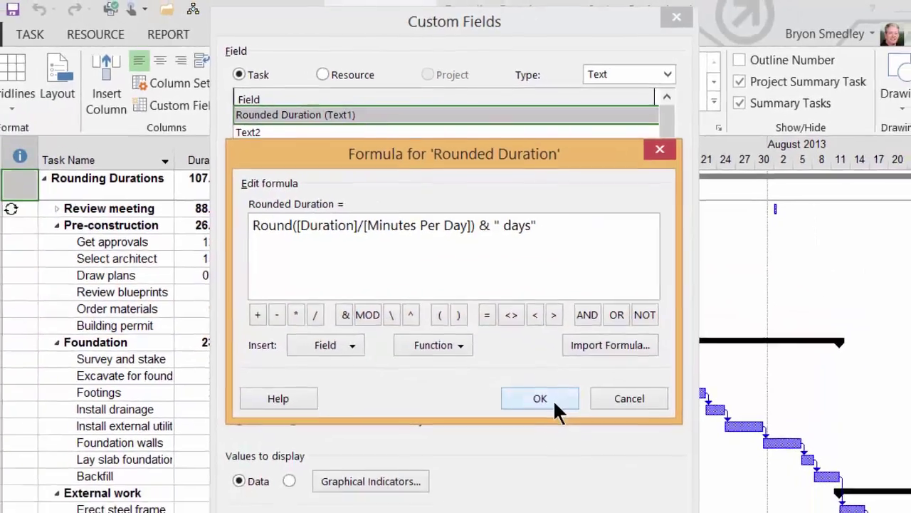
{"action": "left_click", "coordinate": [553, 400]}
{"action": "left_click", "coordinate": [544, 512]}
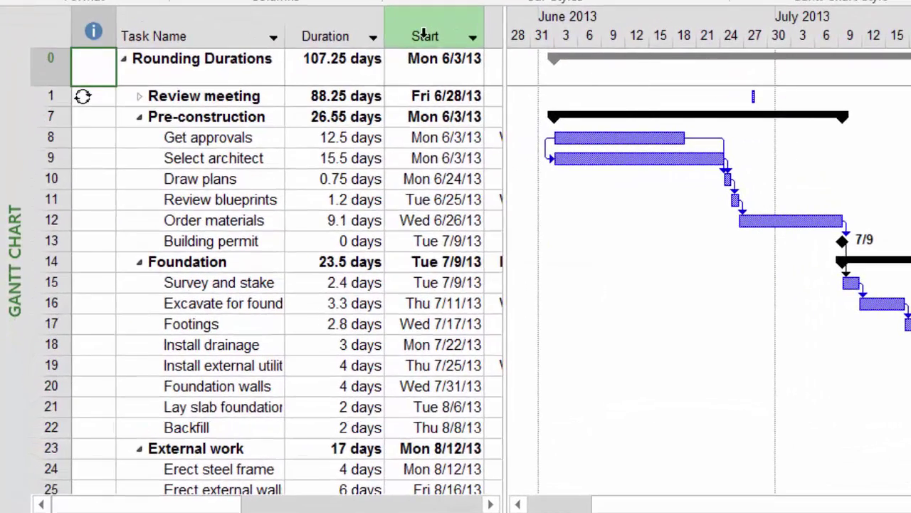
Insert a Rounded Duration (Text1) column before the Start column in the Gantt table
{"action": "right_click", "coordinate": [389, 65]}
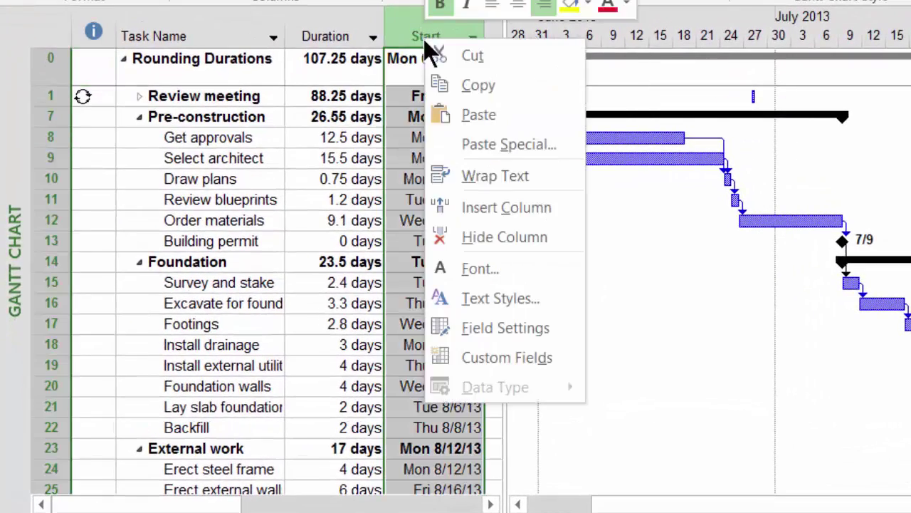
{"action": "left_click", "coordinate": [442, 206]}
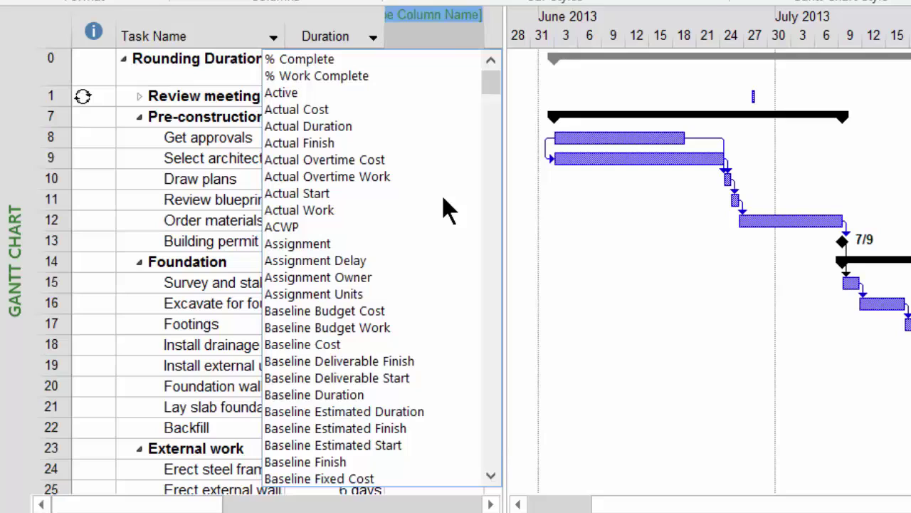
{"action": "left_click_drag", "start_coordinate": [489, 80], "coordinate": [488, 392]}
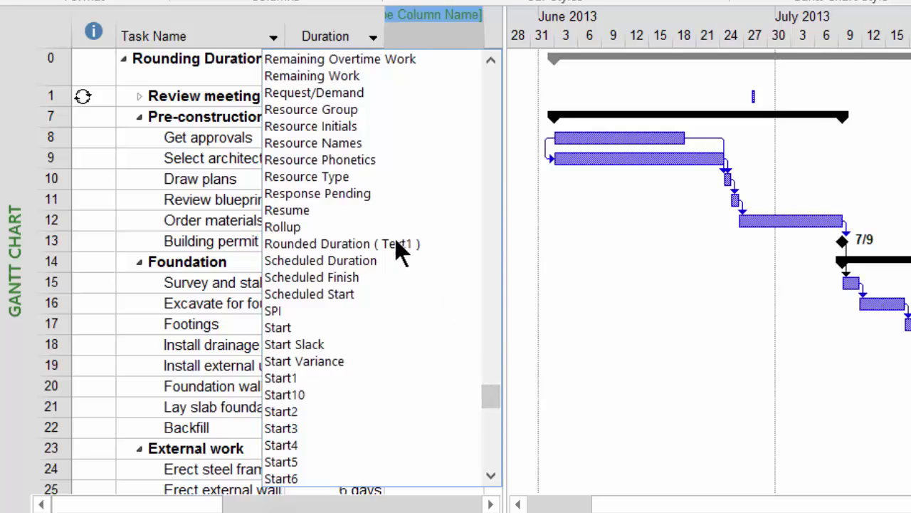
{"action": "left_click", "coordinate": [418, 245]}
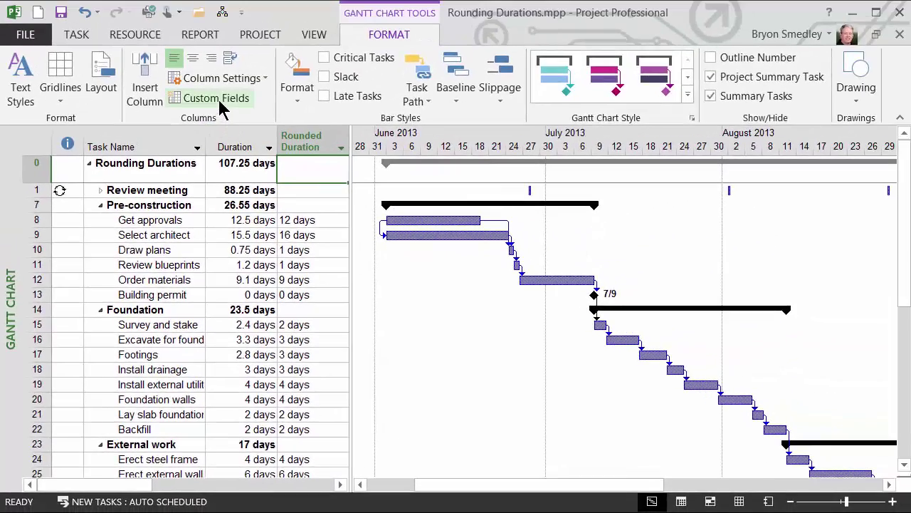
Set Rounded Duration's task and group summary rows to Use formula in Custom Fields
{"action": "left_click", "coordinate": [218, 100]}
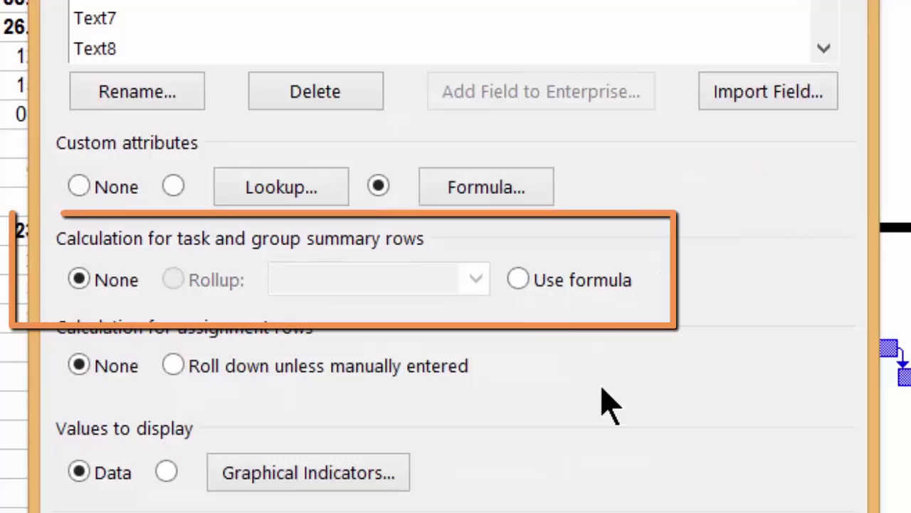
{"action": "left_click", "coordinate": [519, 280]}
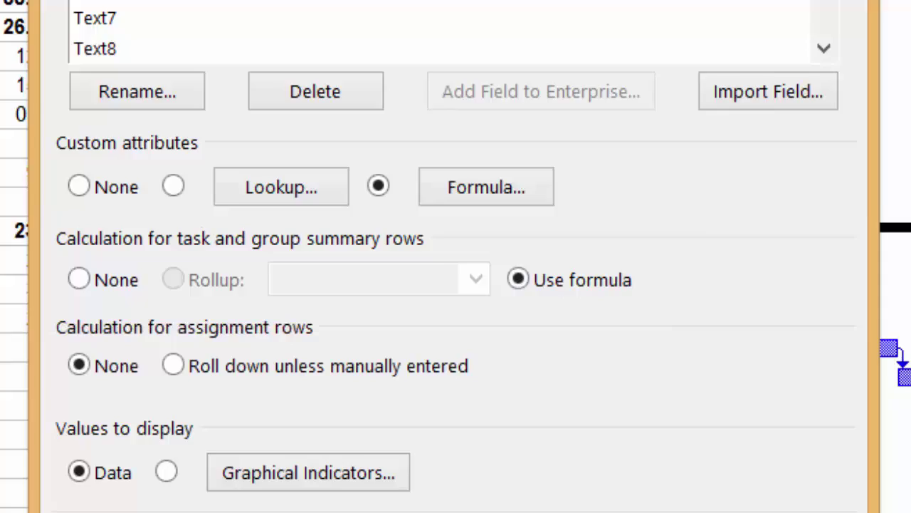
{"action": "key", "text": "Return"}
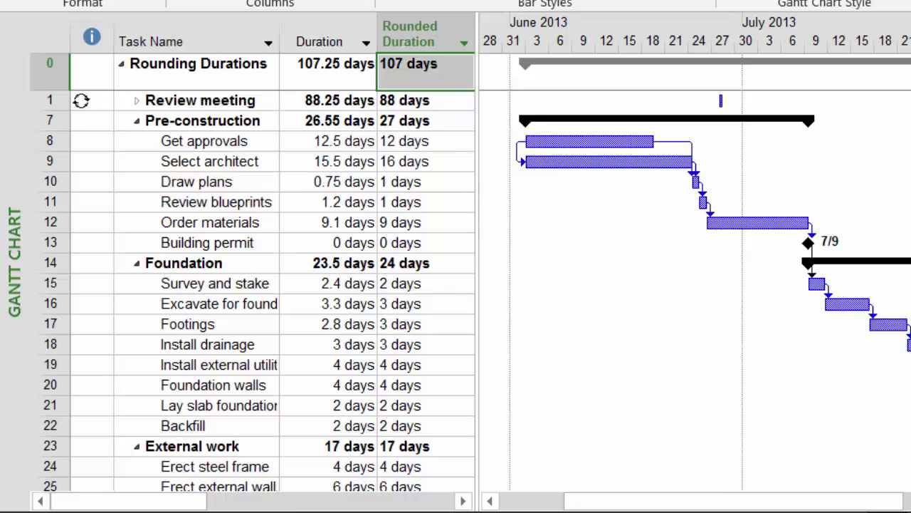
Set the Rounded Duration column's field settings to Right data alignment and width 12
{"action": "right_click", "coordinate": [435, 28]}
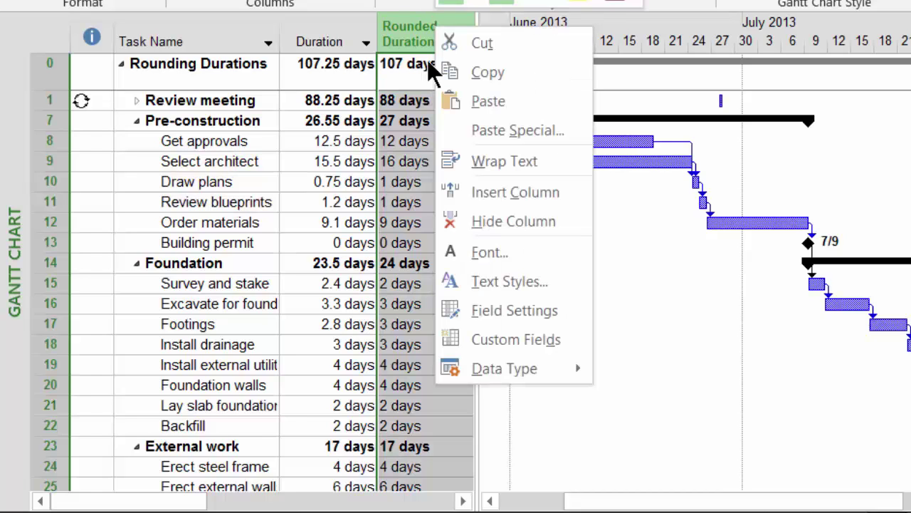
{"action": "left_click", "coordinate": [453, 301]}
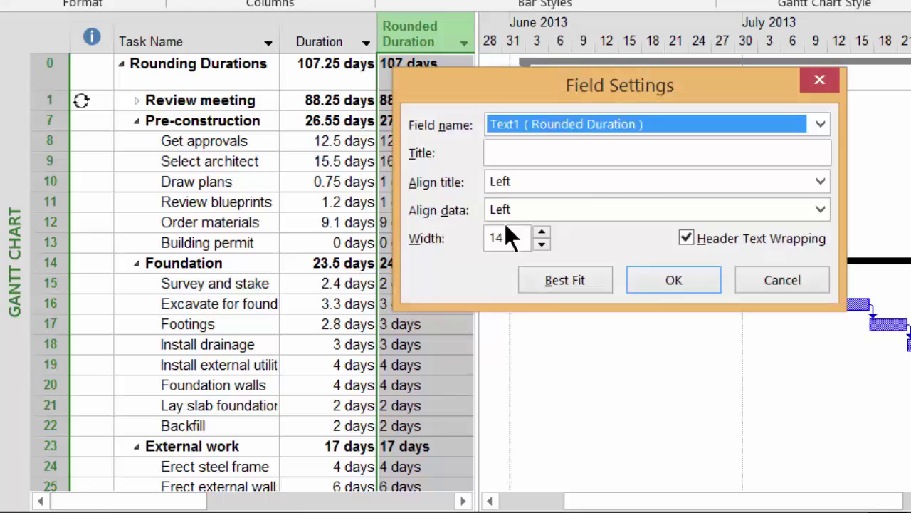
{"action": "left_click", "coordinate": [533, 217]}
{"action": "left_click", "coordinate": [519, 250]}
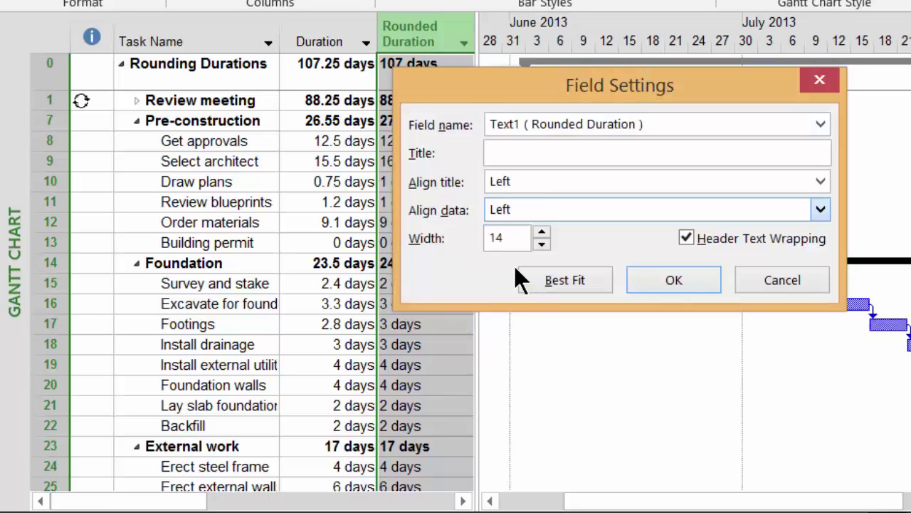
{"action": "key", "text": "Down"}
{"action": "left_click", "coordinate": [539, 245]}
{"action": "left_click", "coordinate": [539, 245]}
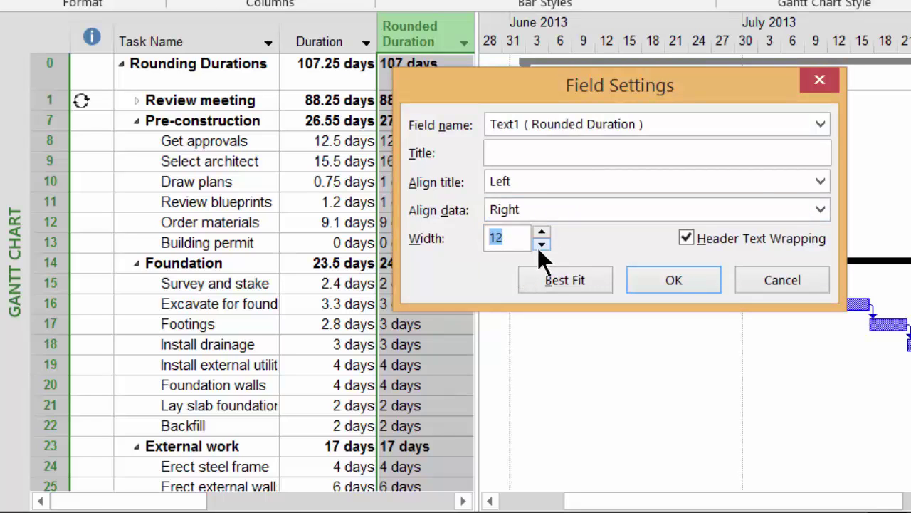
{"action": "left_click", "coordinate": [636, 270]}
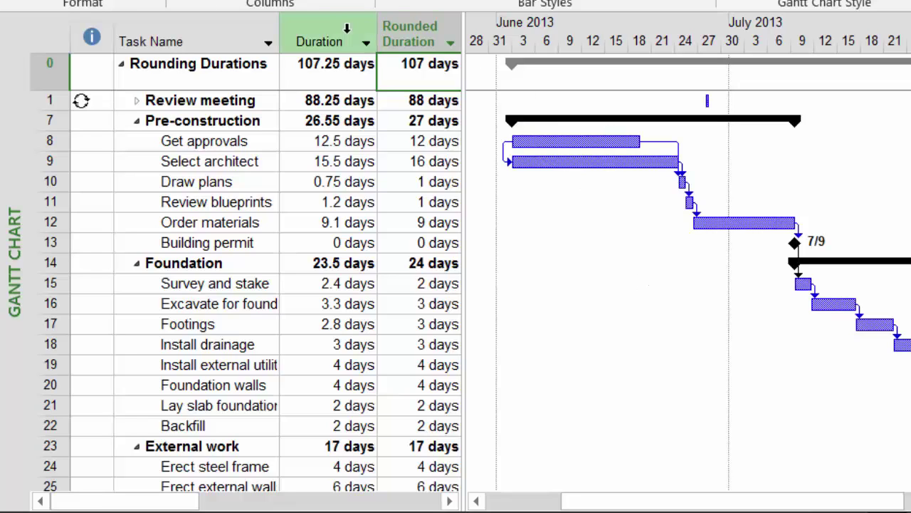
Hide the Rounded Duration column and start a copy of the Entry table named 'Rounded Entry'
{"action": "right_click", "coordinate": [422, 27]}
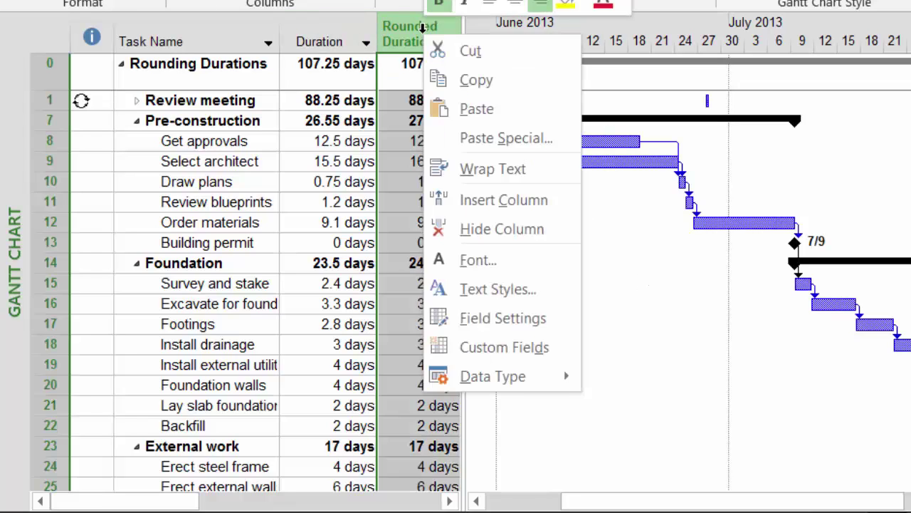
{"action": "left_click", "coordinate": [478, 239]}
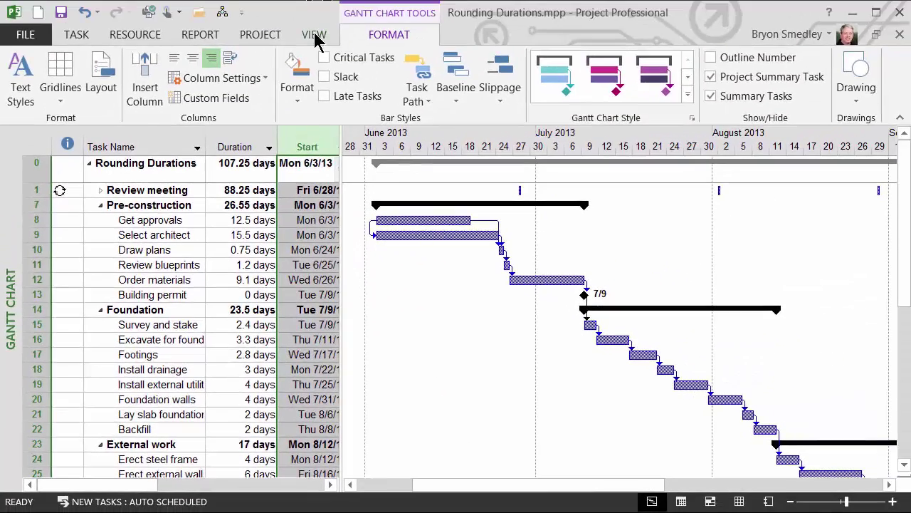
{"action": "left_click", "coordinate": [315, 35]}
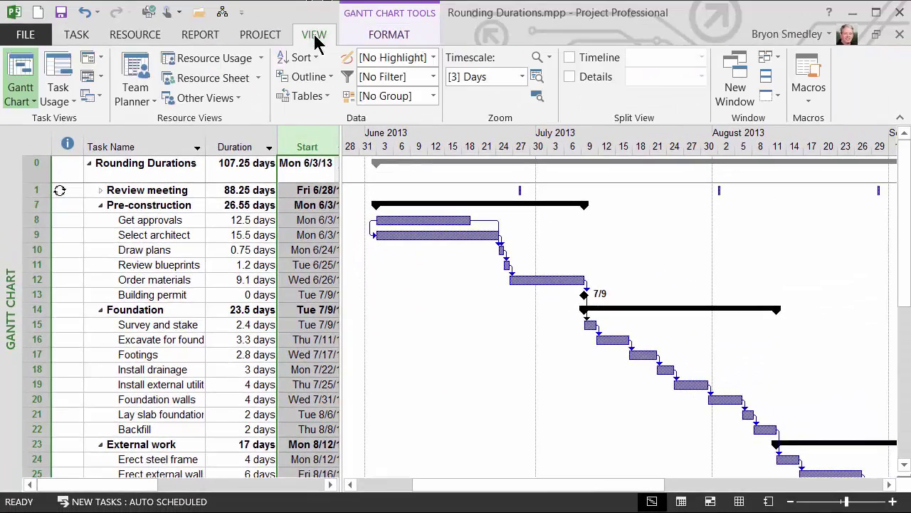
{"action": "left_click", "coordinate": [303, 98]}
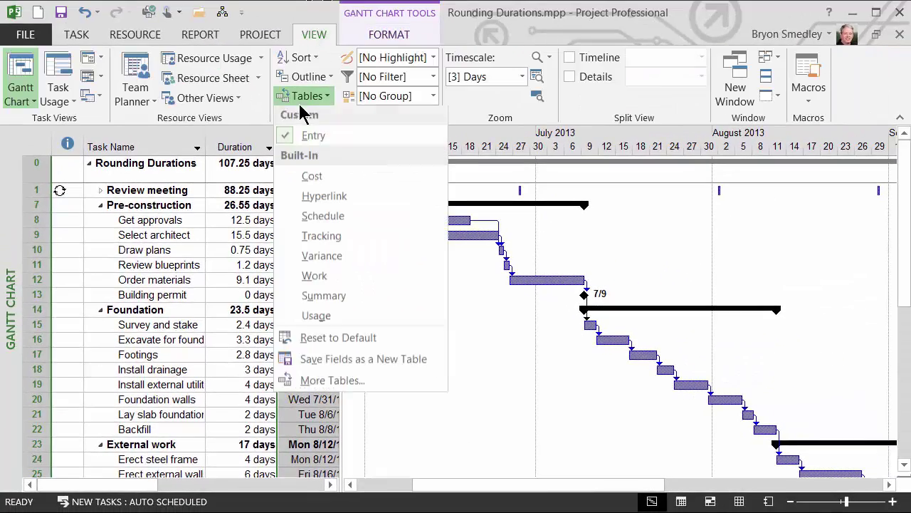
{"action": "left_click", "coordinate": [307, 382]}
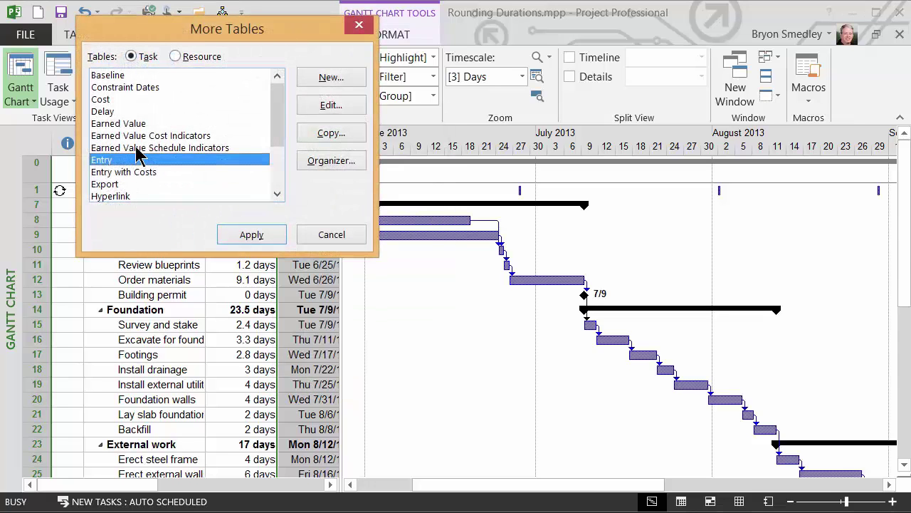
{"action": "left_click", "coordinate": [346, 138]}
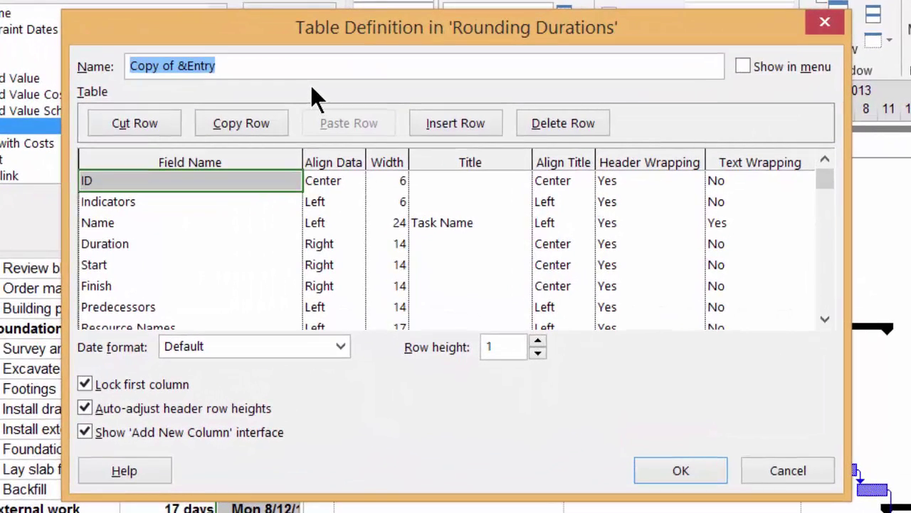
{"action": "type", "text": "Rounded Entry"}
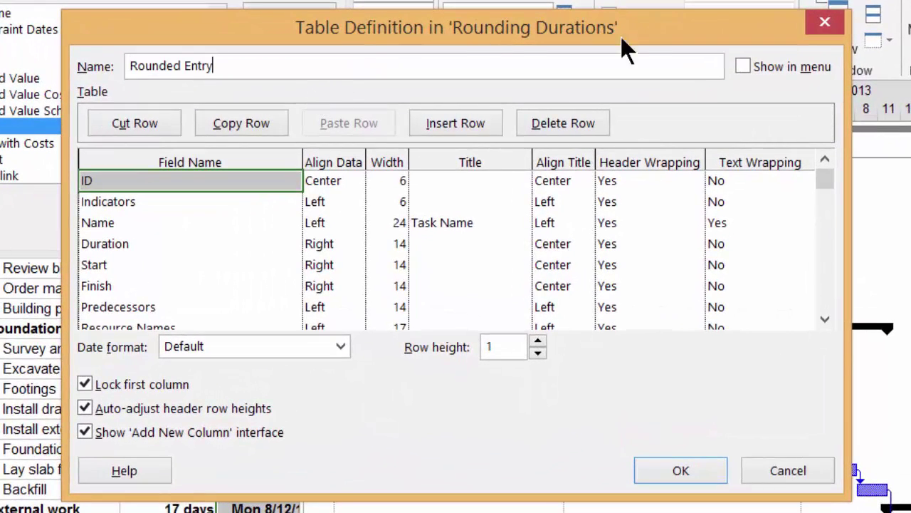
Show Rounded Entry in the menu, replace its Duration field with Rounded Duration, and save it
{"action": "left_click", "coordinate": [745, 64]}
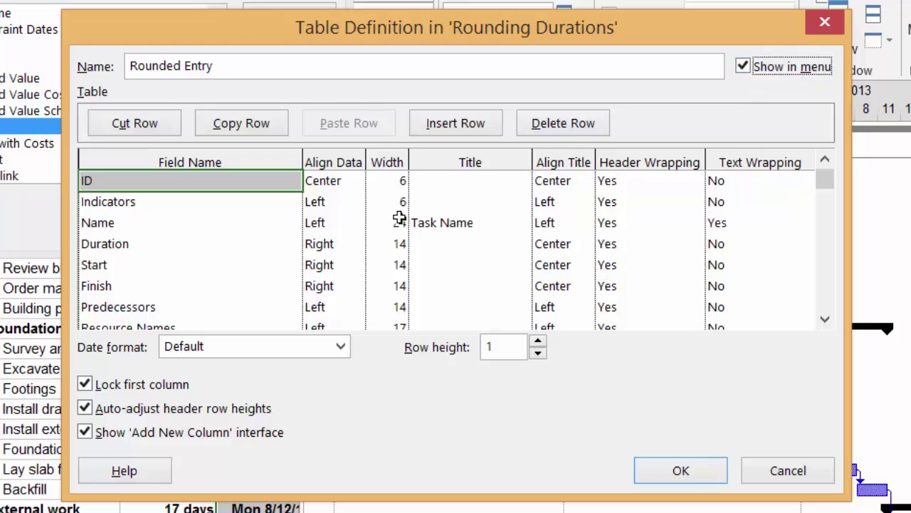
{"action": "left_click", "coordinate": [294, 242]}
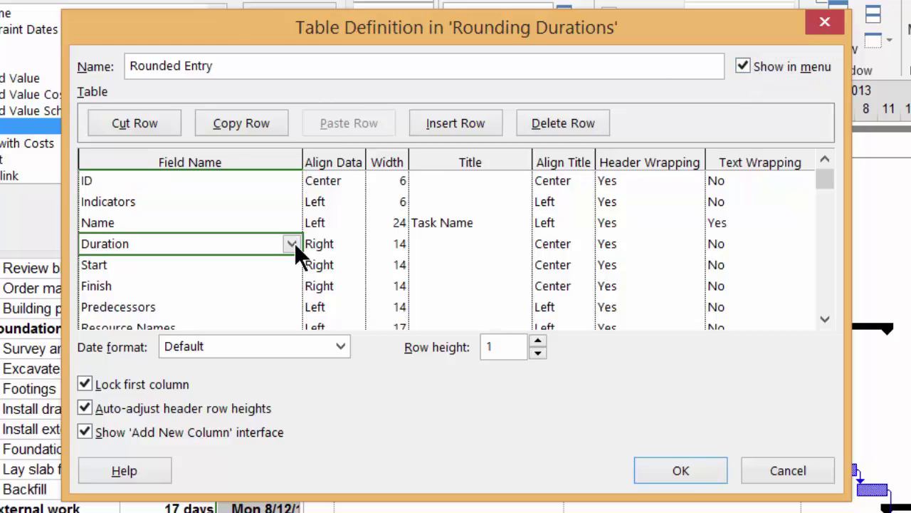
{"action": "left_click", "coordinate": [291, 243]}
{"action": "scroll", "coordinate": [214, 384], "scroll_direction": "down", "scroll_amount": 20}
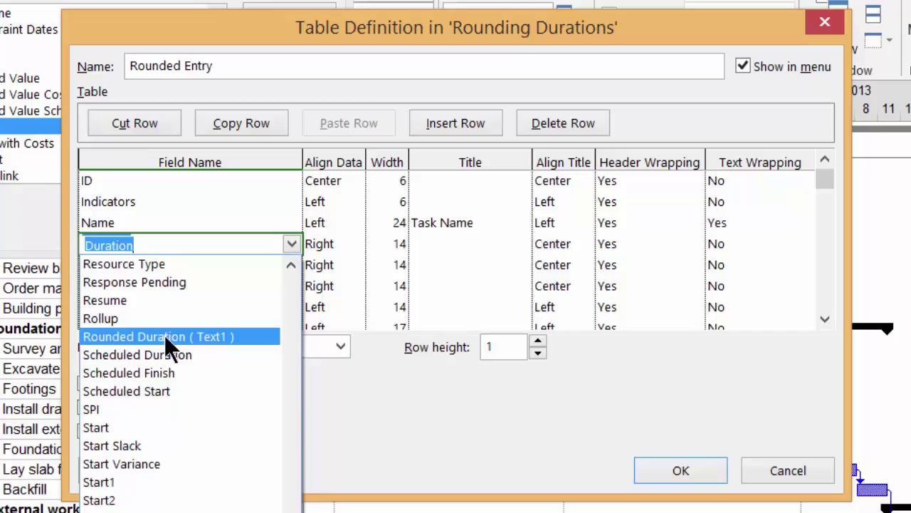
{"action": "left_click", "coordinate": [164, 336]}
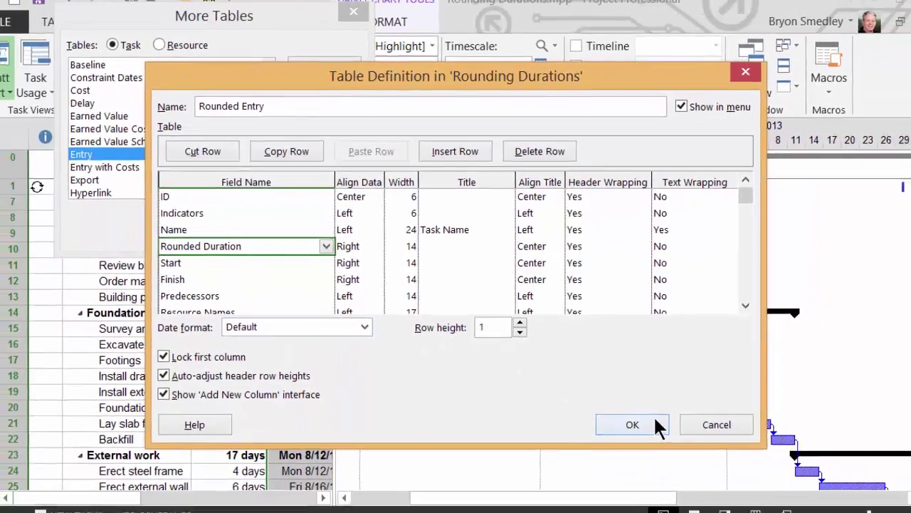
{"action": "left_click", "coordinate": [651, 450]}
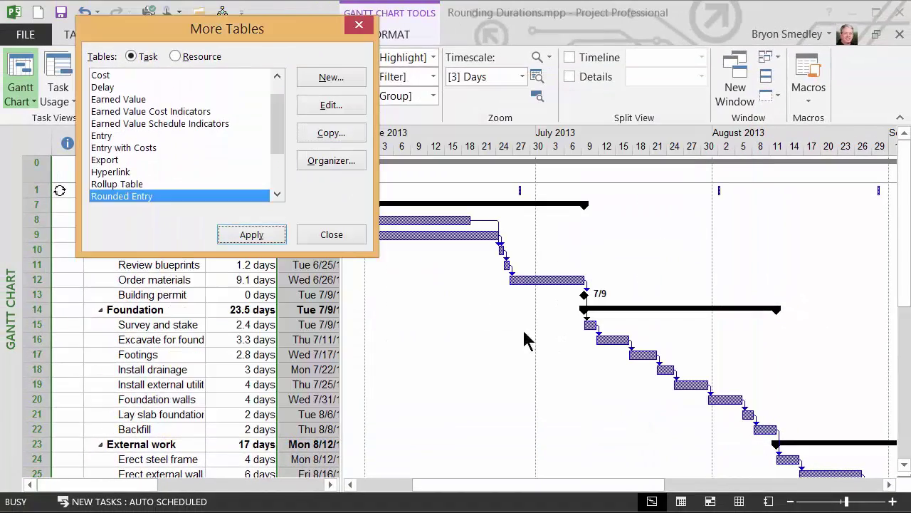
Close More Tables and apply the Rounded Entry table to the Gantt Chart
{"action": "left_click", "coordinate": [251, 234]}
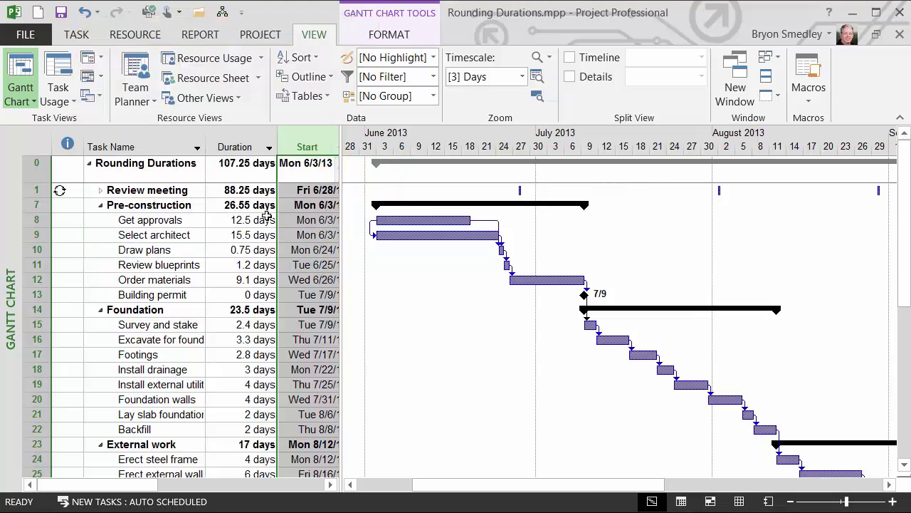
{"action": "left_click", "coordinate": [267, 221]}
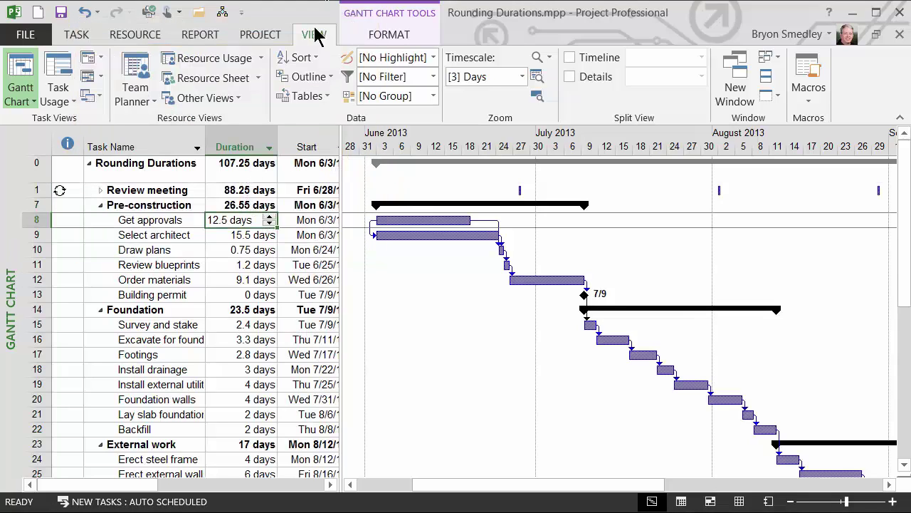
{"action": "left_click", "coordinate": [304, 105]}
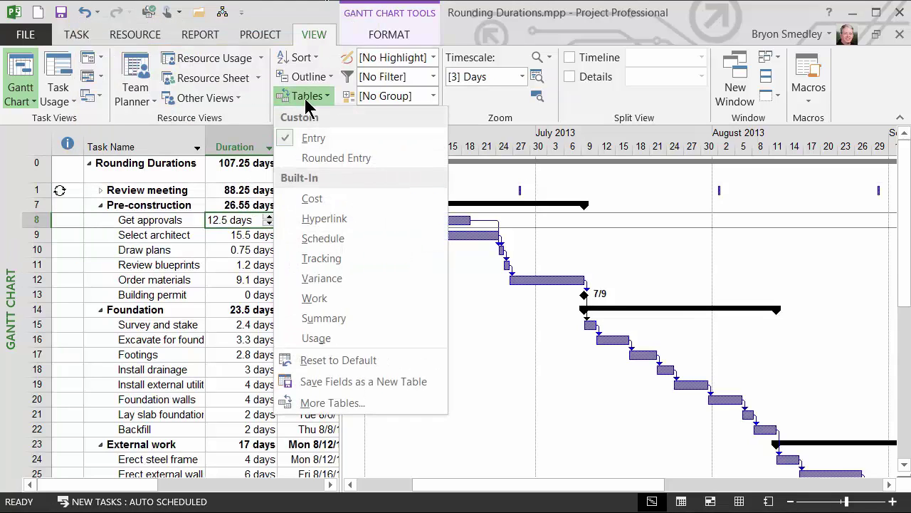
{"action": "left_click", "coordinate": [342, 160]}
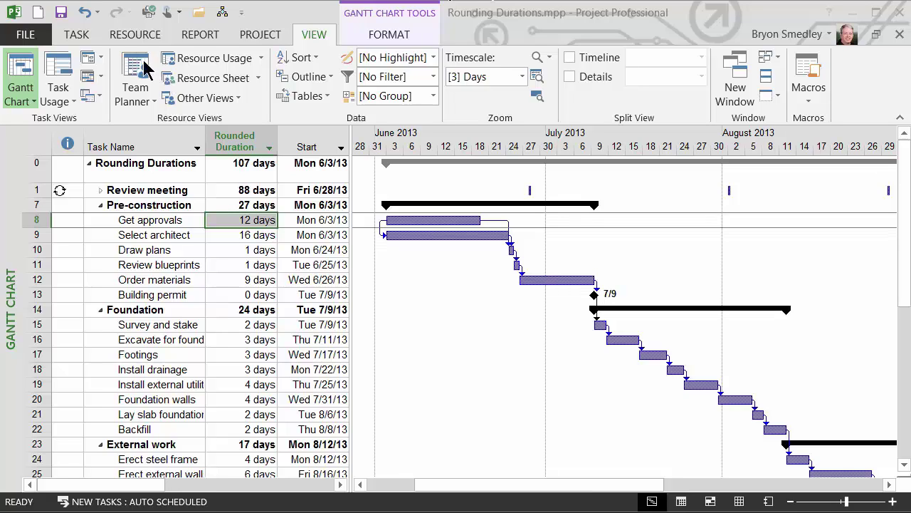
Use the Organizer's Fields tab to copy Rounded Duration (Text1) into Global.MPT
{"action": "left_click", "coordinate": [37, 34]}
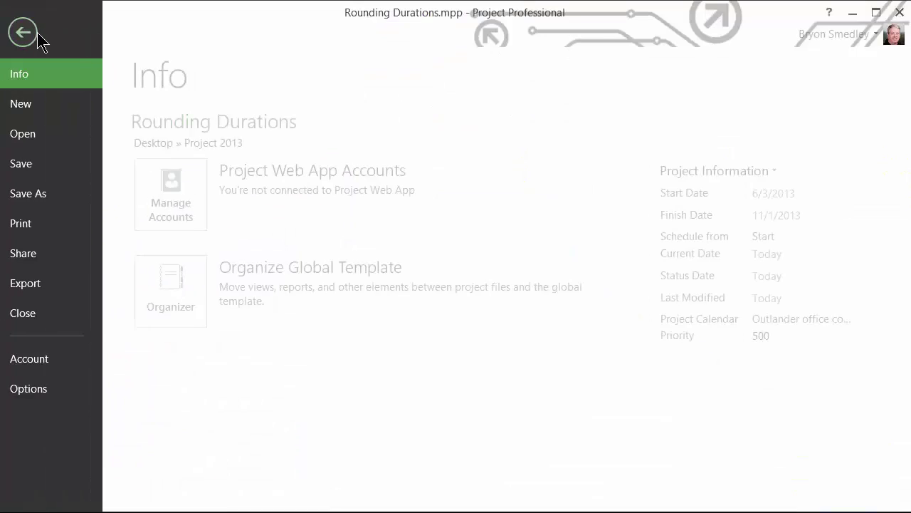
{"action": "left_click", "coordinate": [179, 276]}
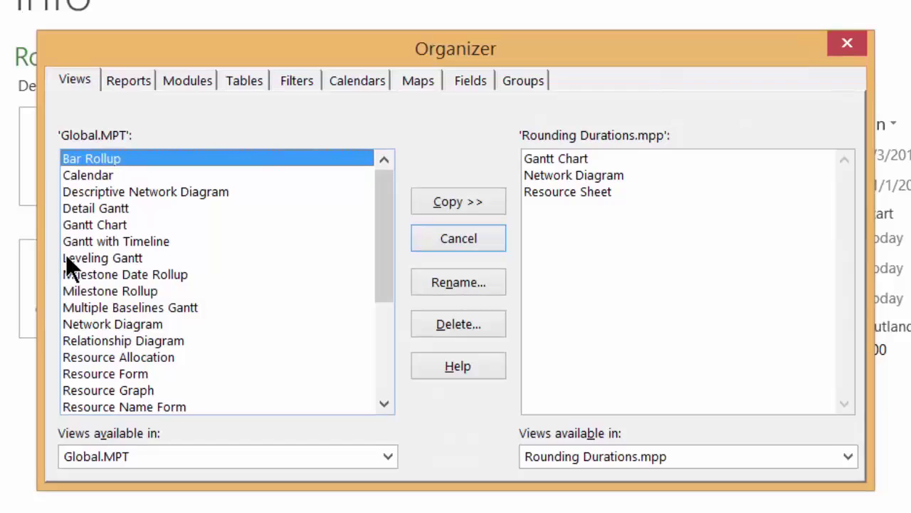
{"action": "left_click", "coordinate": [470, 78]}
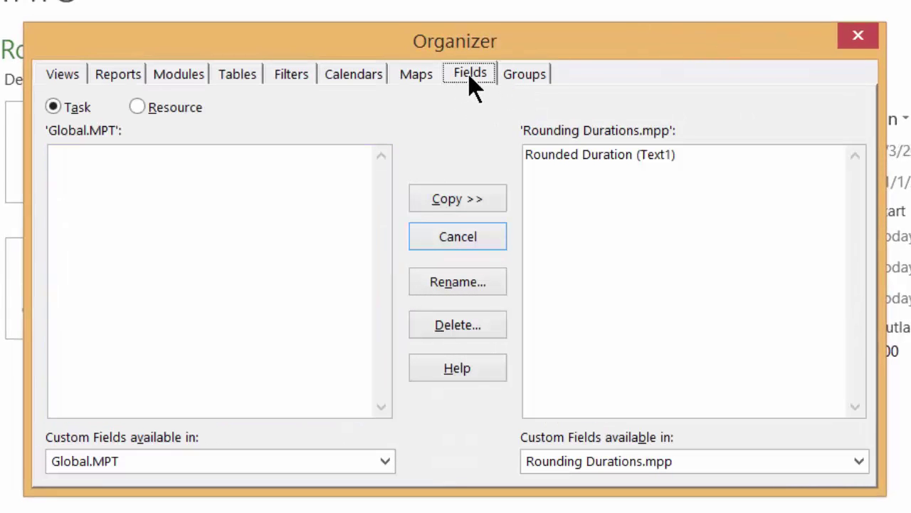
{"action": "left_click", "coordinate": [616, 155]}
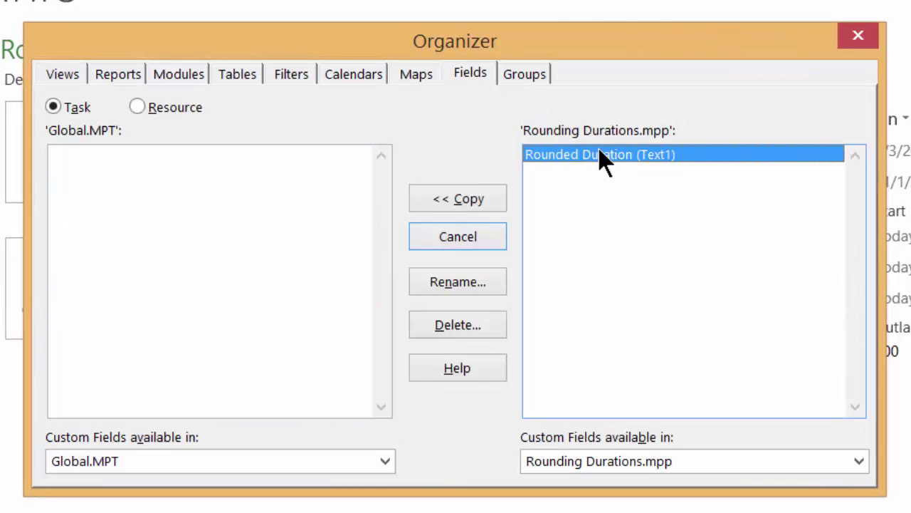
{"action": "left_click", "coordinate": [480, 205]}
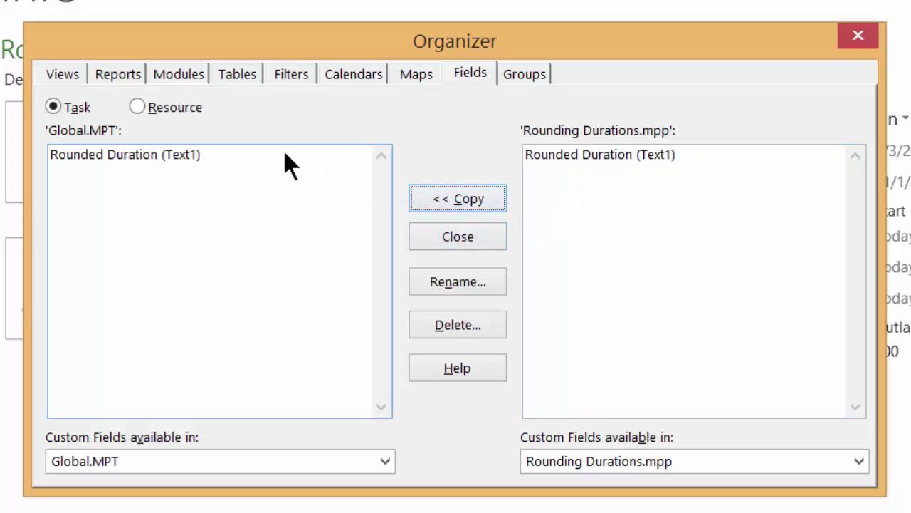